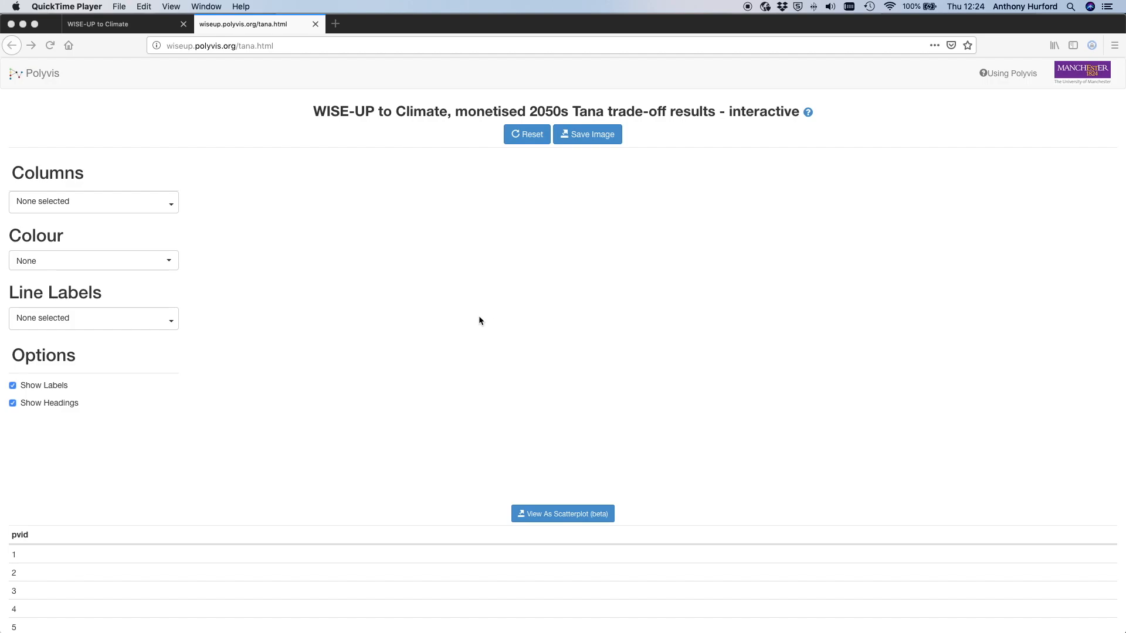
- Plot Flow regime alteration (-) and Total generation (USDm/yr) as the chart's columns
left_click(172, 207)
left_click(173, 208)
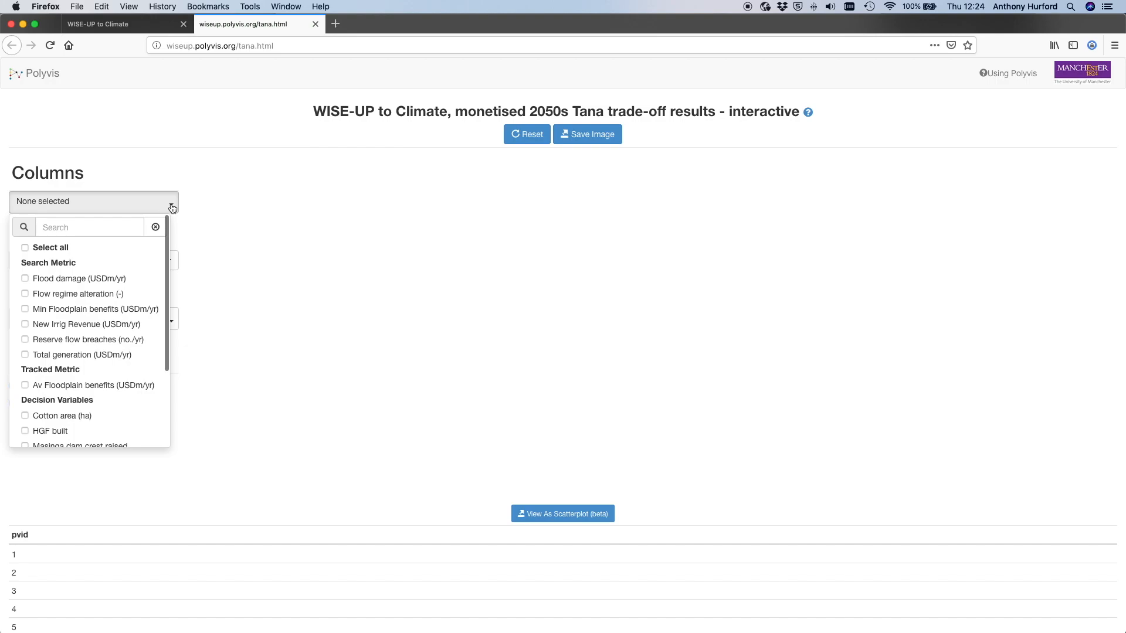
left_click(26, 295)
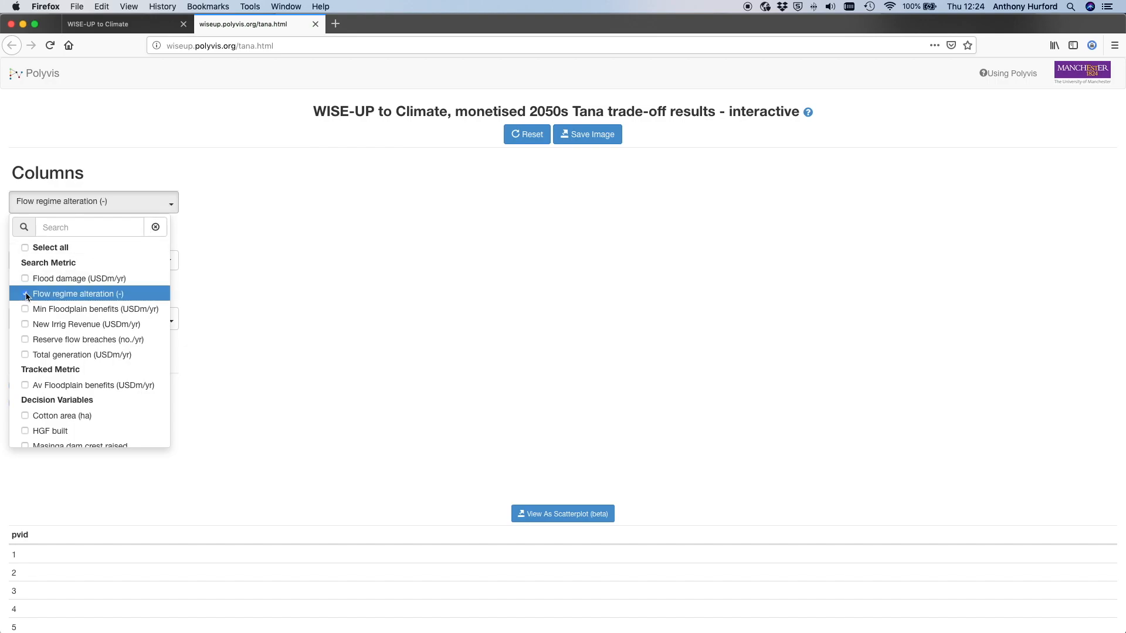
left_click(26, 356)
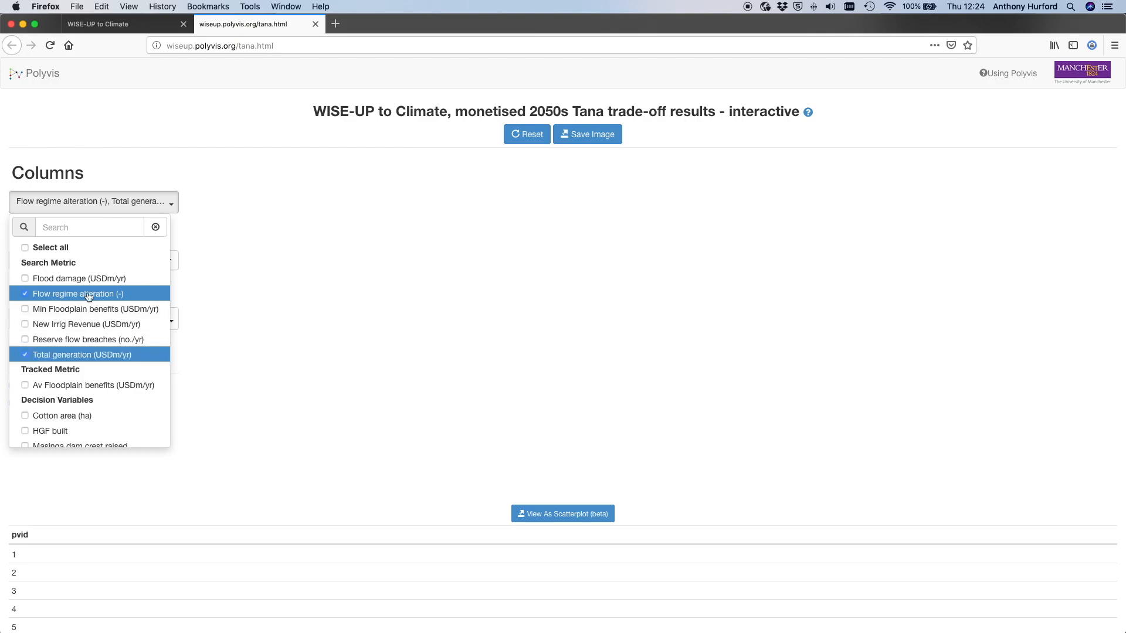
left_click(225, 221)
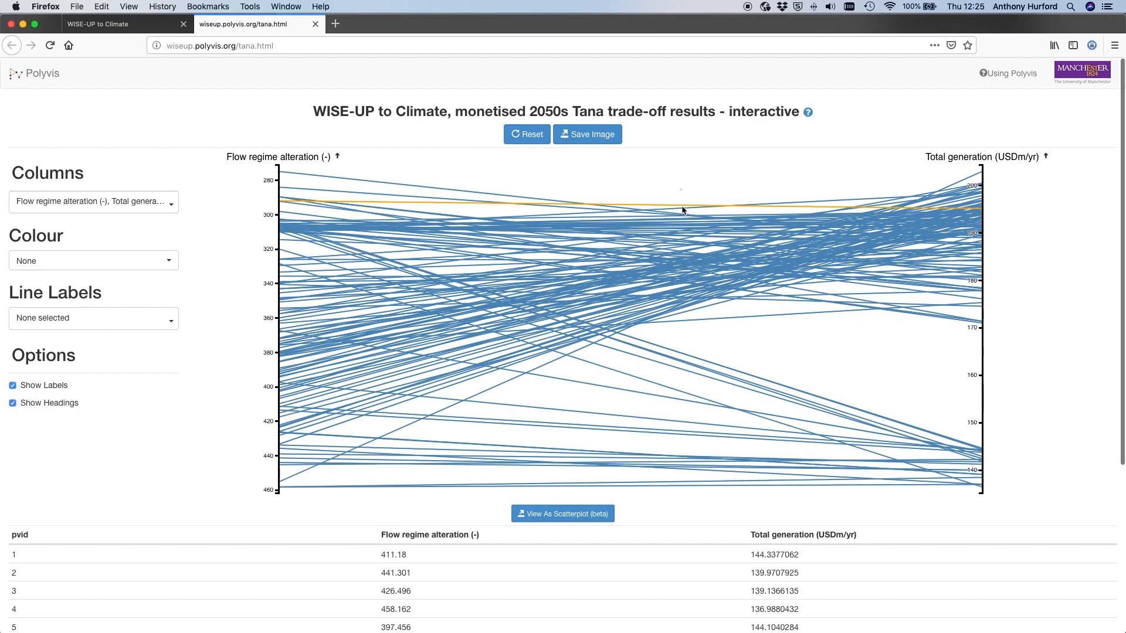
- Add Sugar area (ha) from the decision variables as a third chart column
scroll(704, 235, "down", 1)
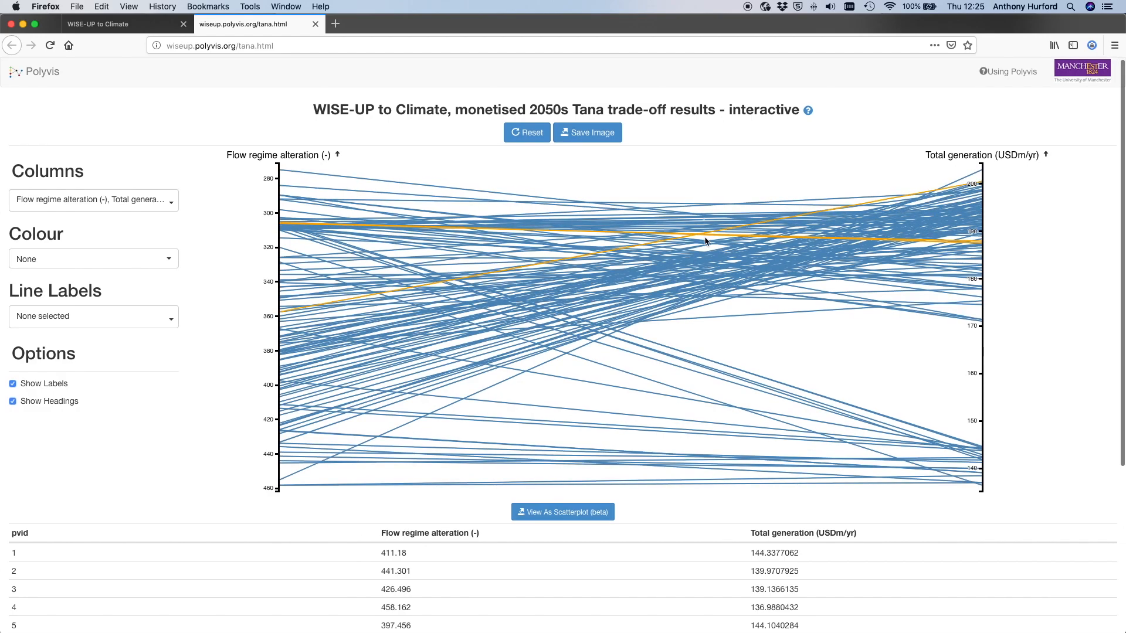
scroll(736, 275, "down", 1)
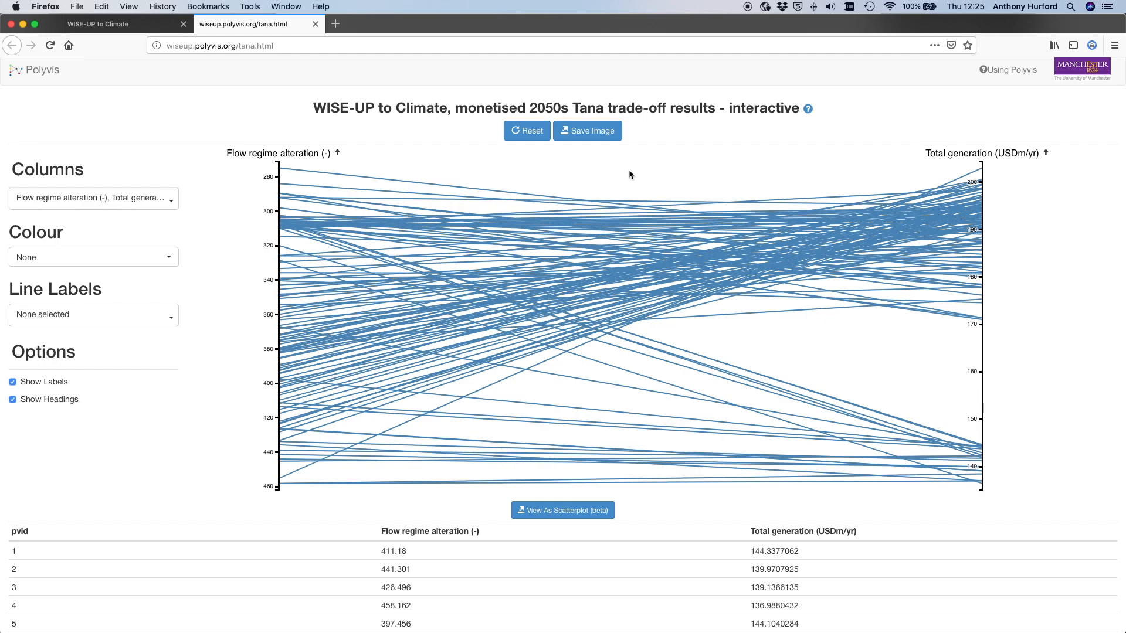
left_click(172, 202)
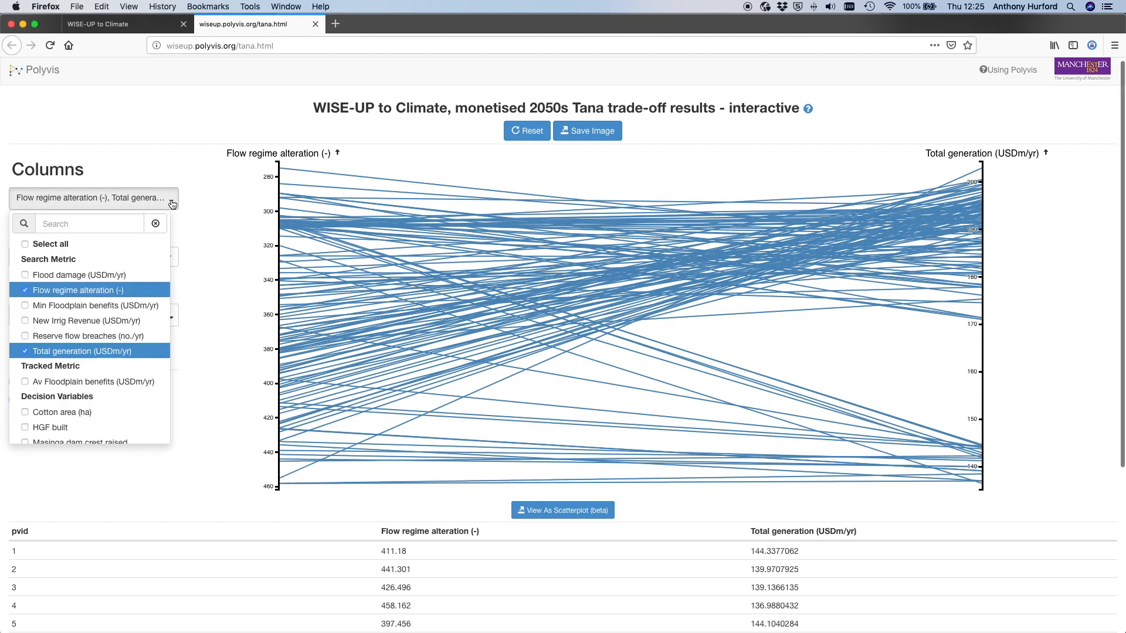
scroll(68, 333, "down", 3)
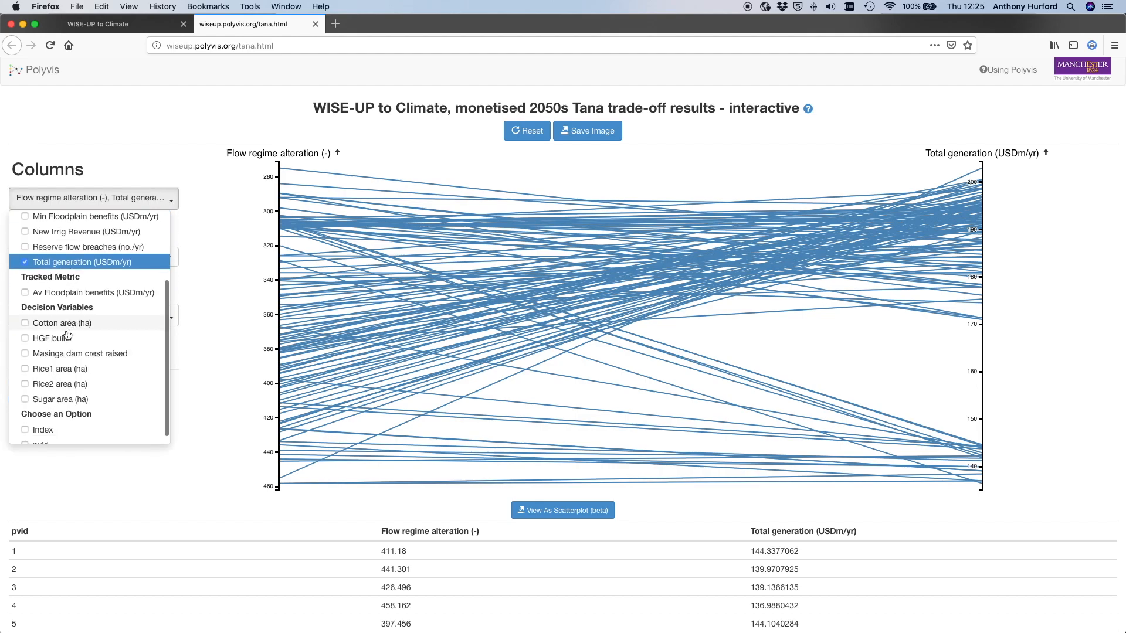
left_click(25, 400)
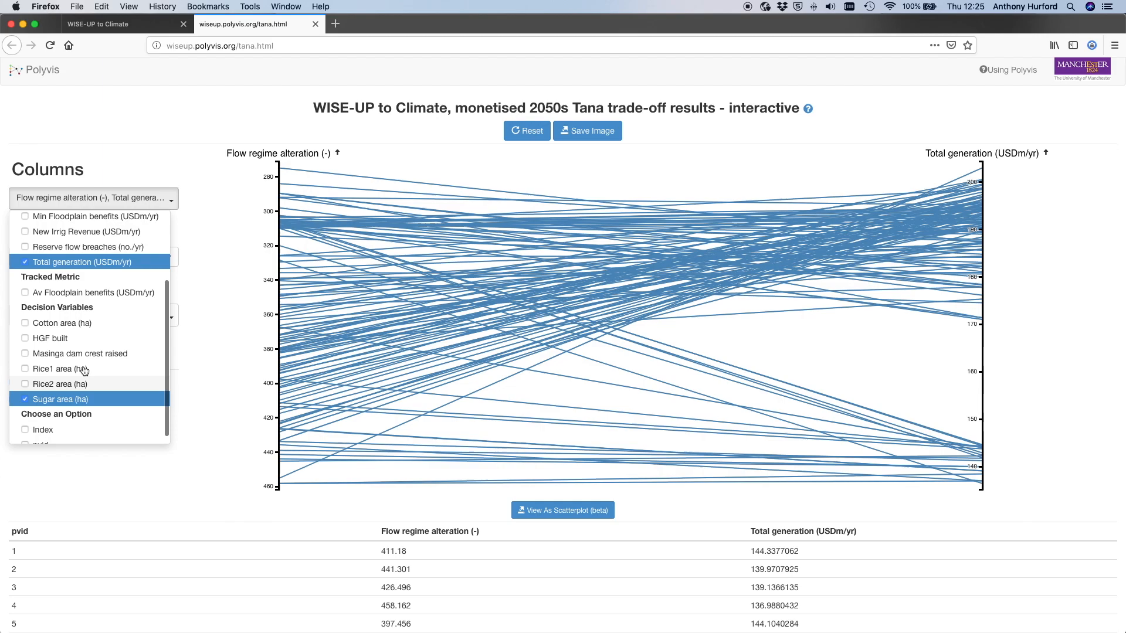
left_click(219, 220)
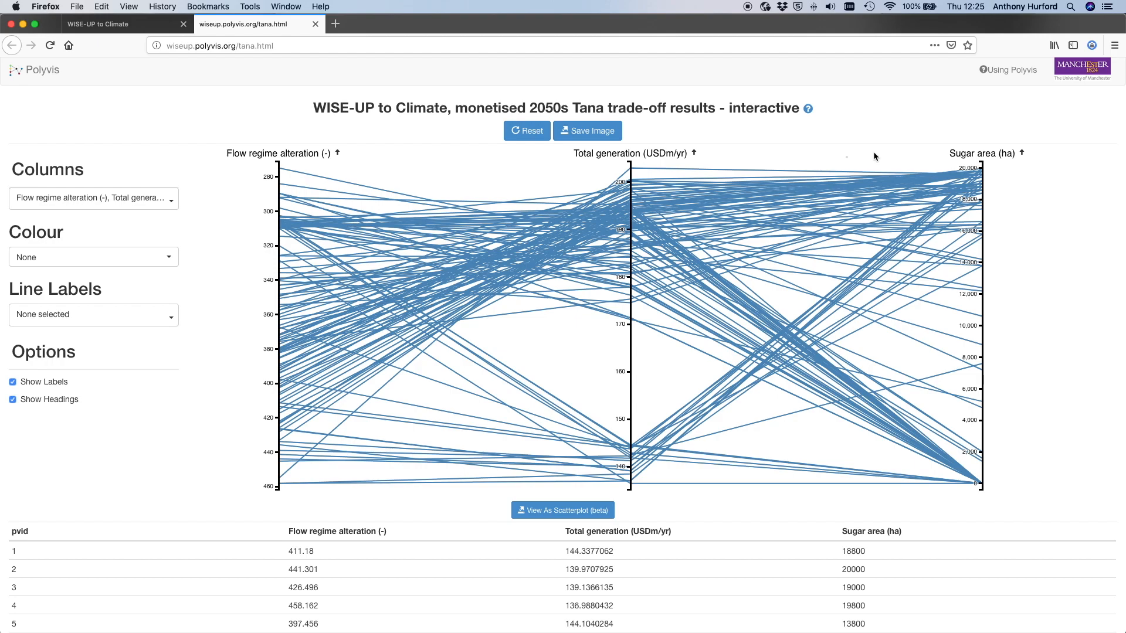
- Move the Sugar area axis between the other two axes and return it to the end after Total generation
left_click_drag(980, 154, 631, 166)
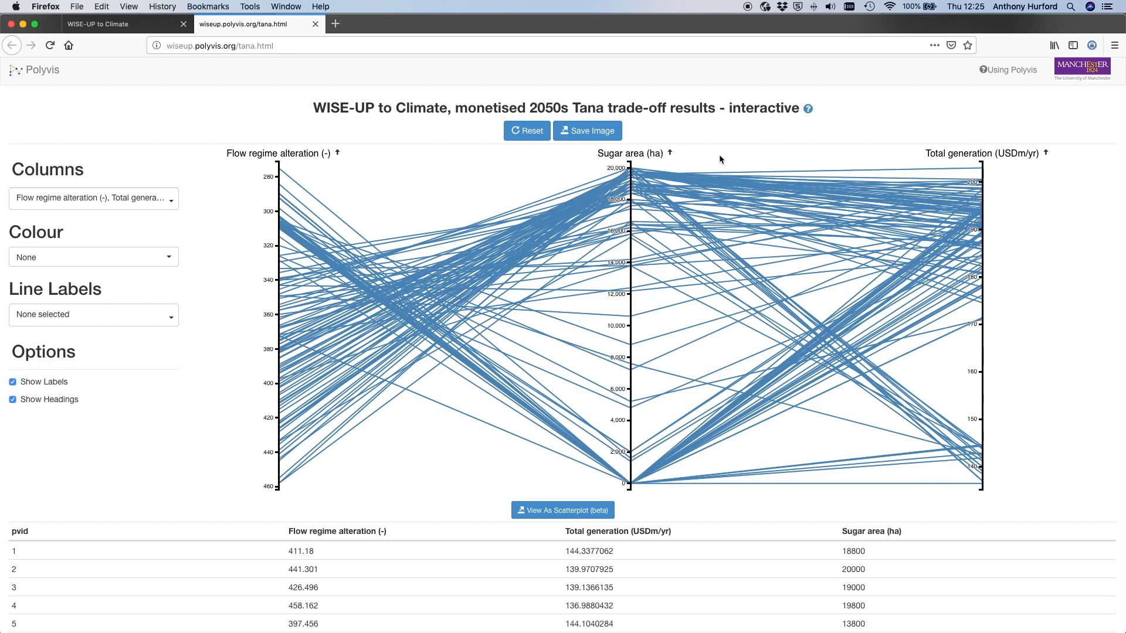
left_click(629, 154)
left_click_drag(629, 154, 985, 128)
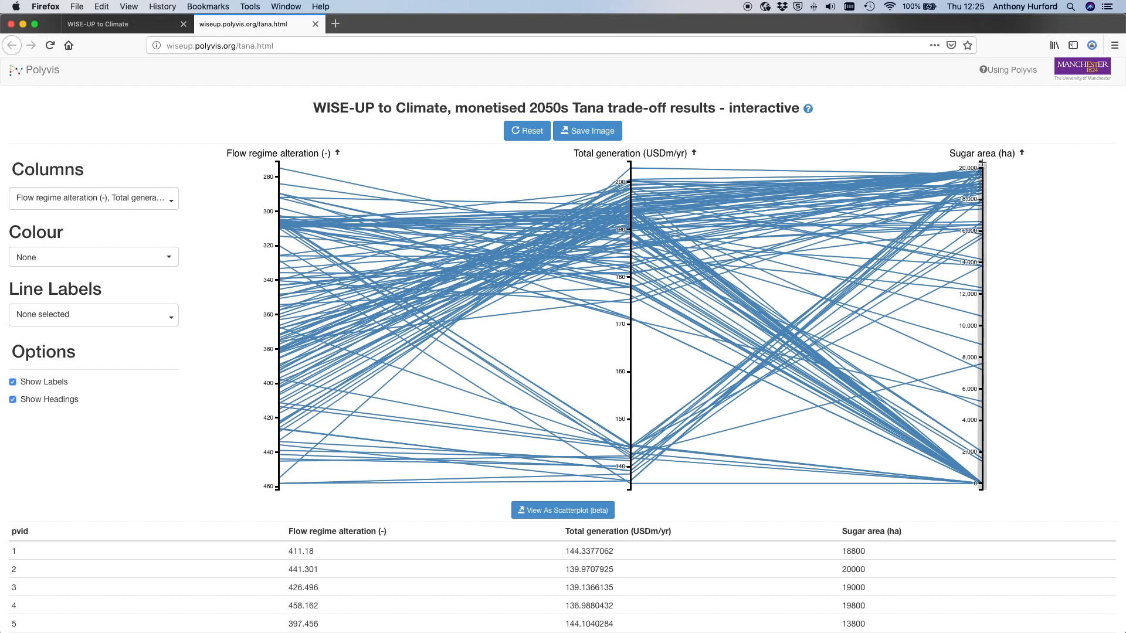
- Filter the Sugar area axis to about 13,000–20,000 ha, shift the filter box to the lowest values, and clear it
left_click_drag(982, 164, 978, 232)
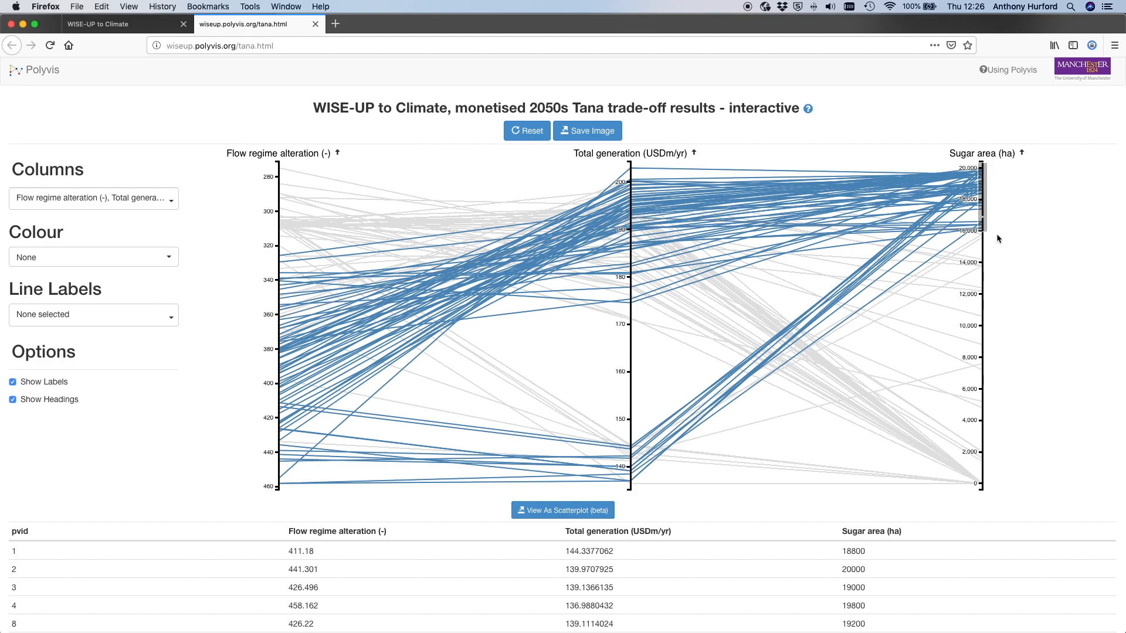
left_click_drag(984, 233, 981, 279)
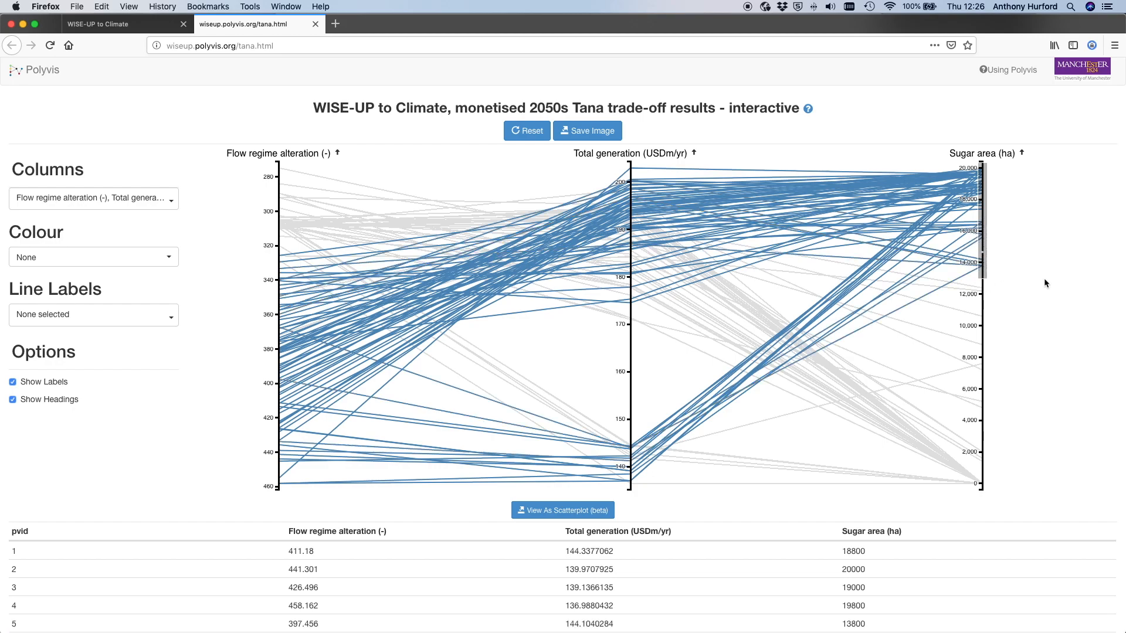
left_click_drag(984, 222, 974, 441)
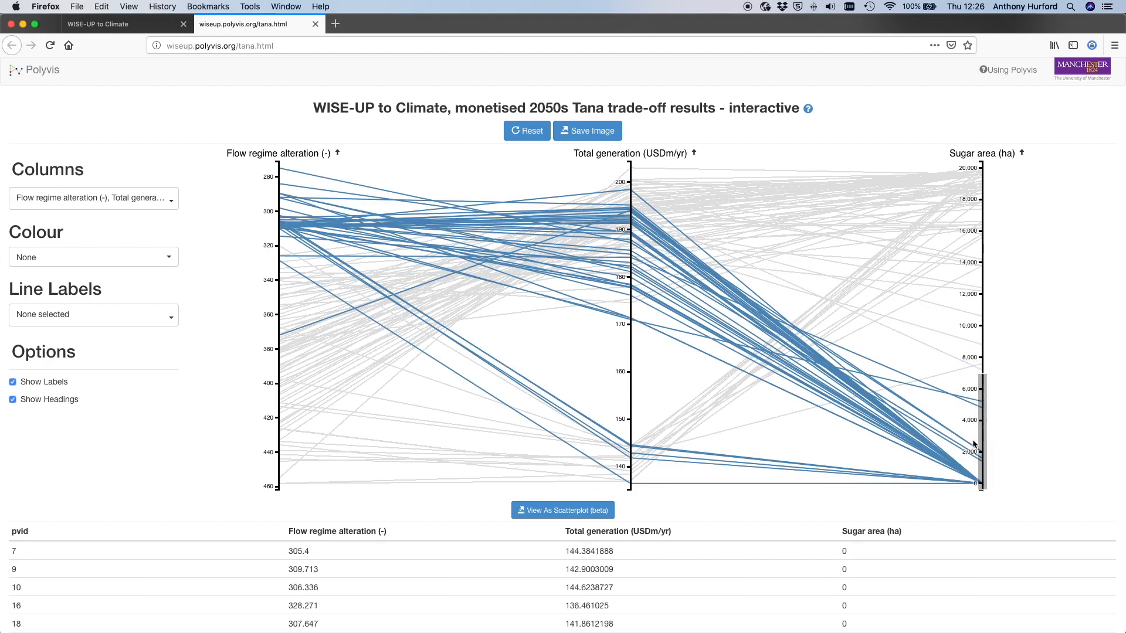
left_click(980, 305)
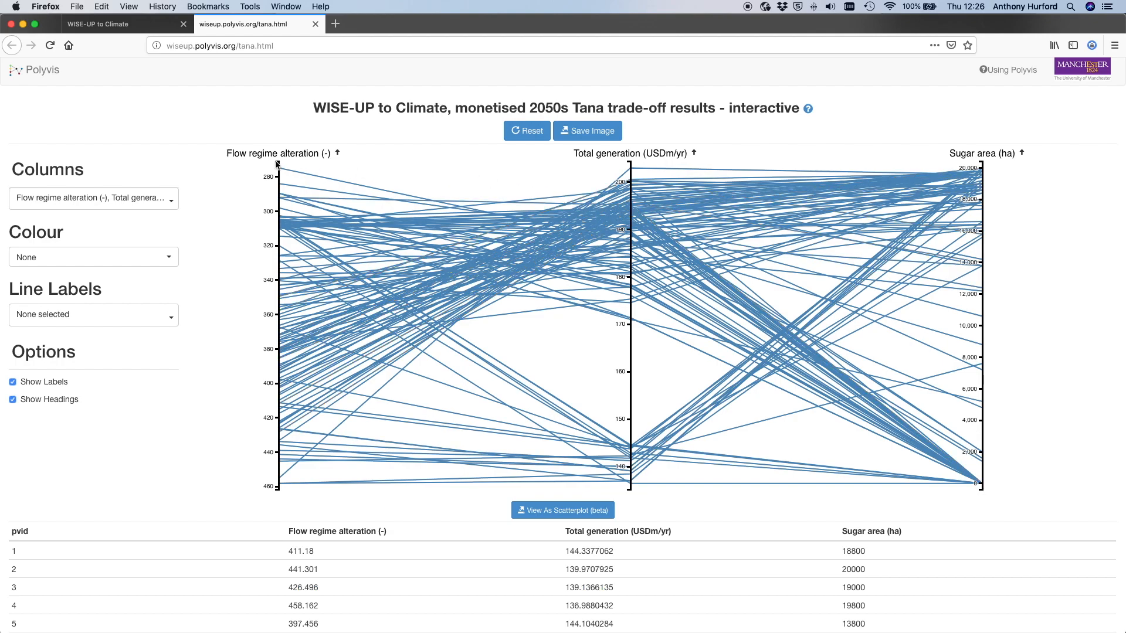
- Filter Flow regime alteration to values up to about 360 and Total generation to values above about 200, and clear both filters
left_click_drag(276, 165, 272, 280)
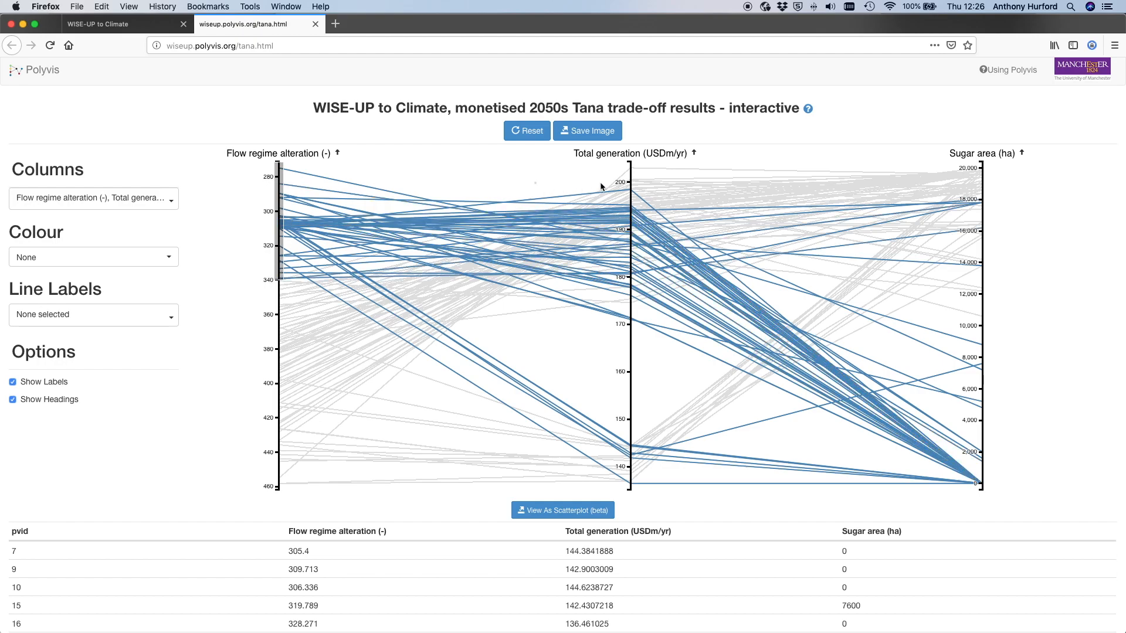
left_click_drag(629, 183, 630, 164)
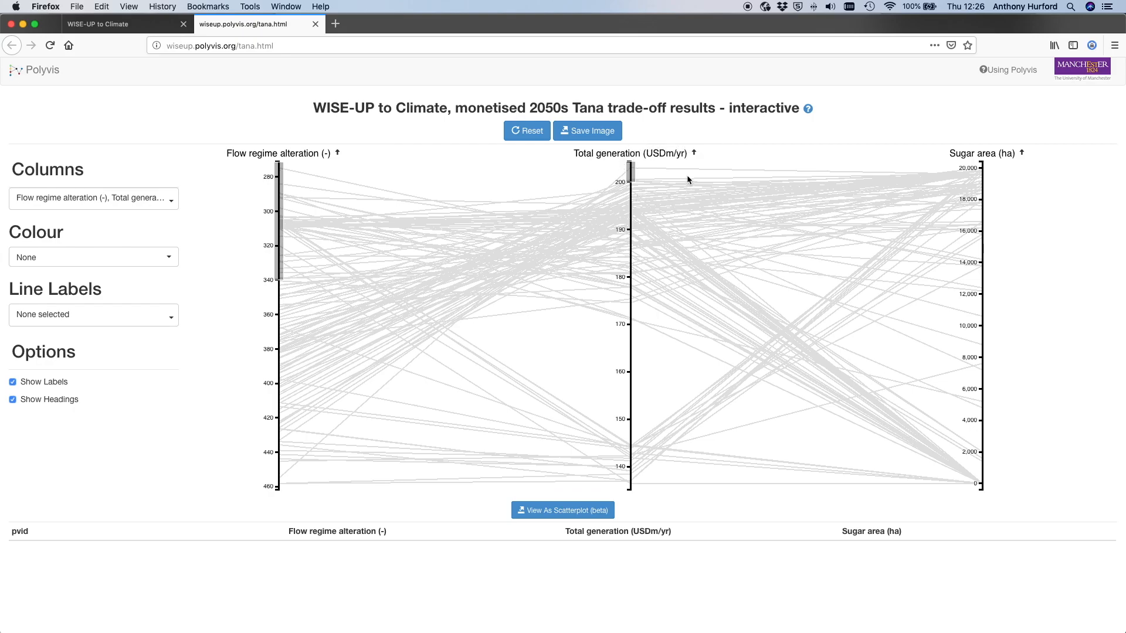
mouse_move(631, 182)
left_mouse_down()
mouse_move(631, 203)
mouse_move(631, 181)
left_mouse_up()
left_click_drag(280, 280, 278, 317)
scroll(364, 311, "down", 1)
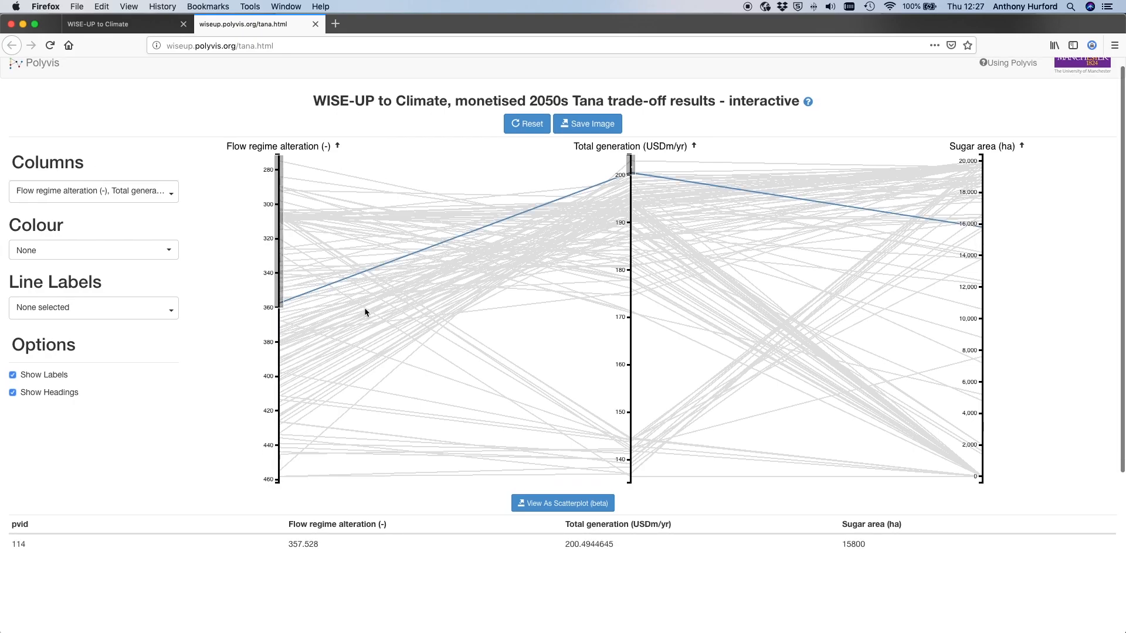
left_click(280, 319)
left_click(629, 264)
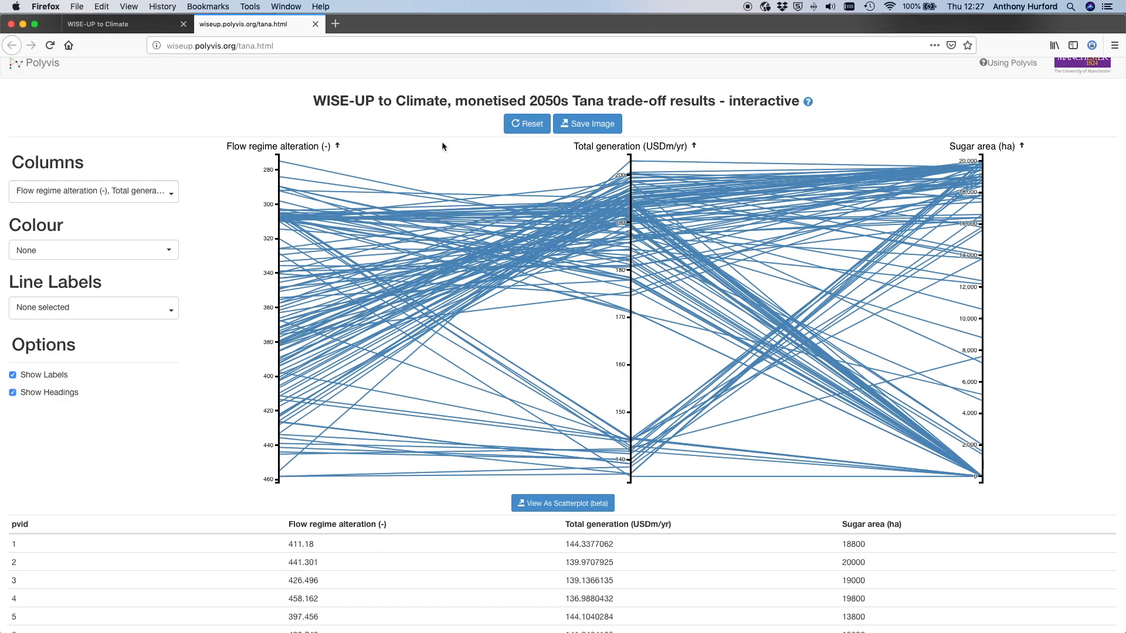
- Isolate the option with the lowest flow regime alteration in the table, and restore the full list
left_click(362, 182)
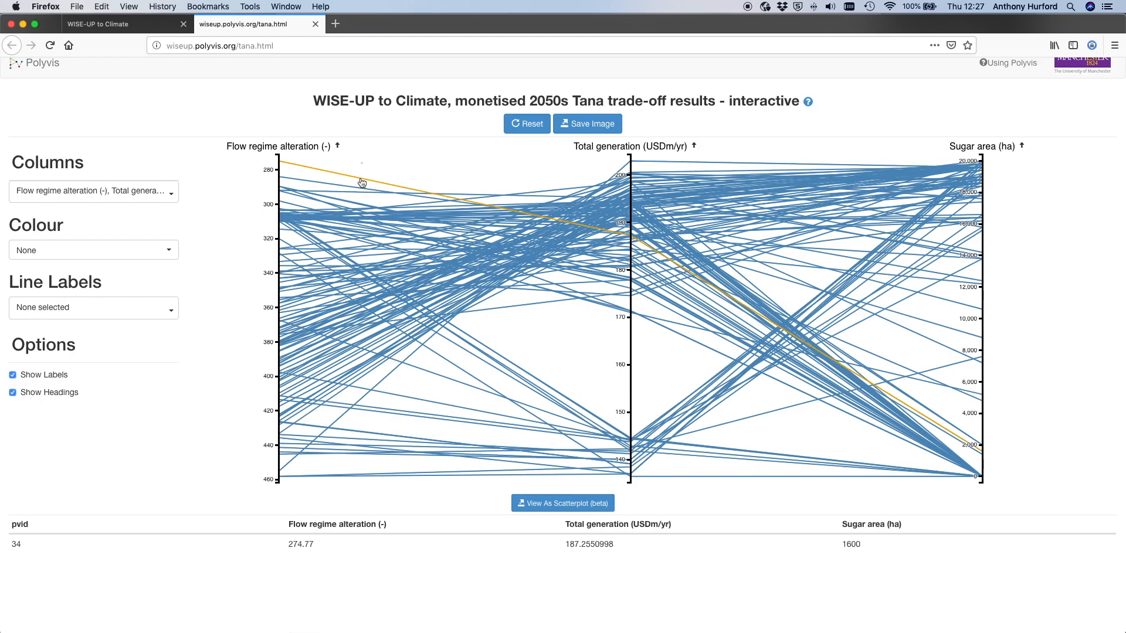
left_click(423, 167)
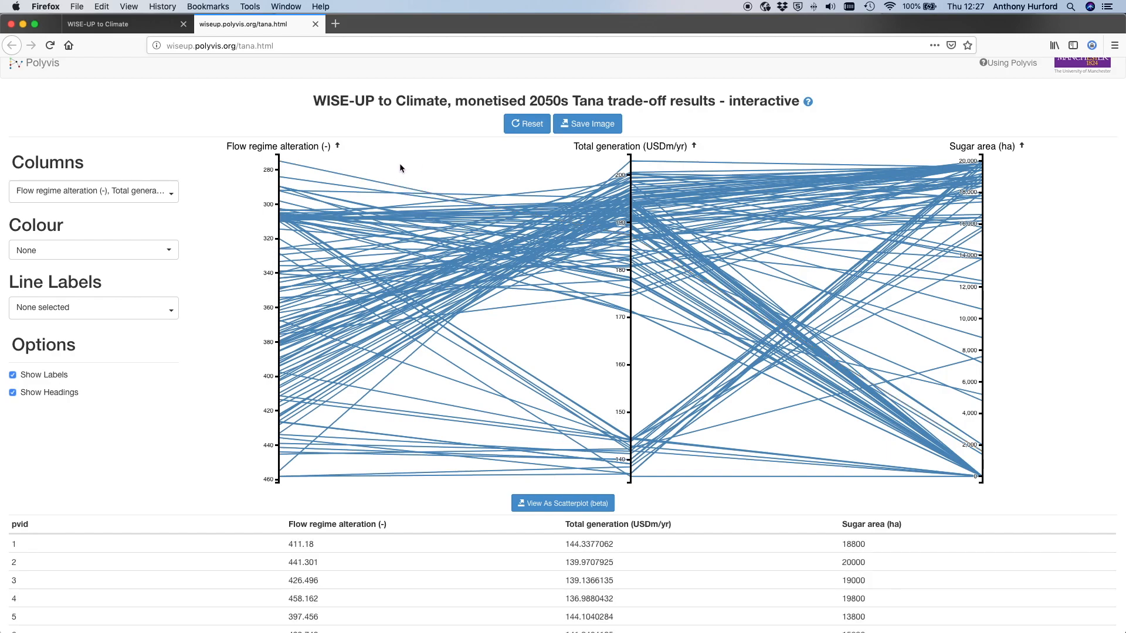
- Set New Irrig Revenue (USDm/yr) as the line label, inspect it on an option line, and remove the label
left_click(172, 310)
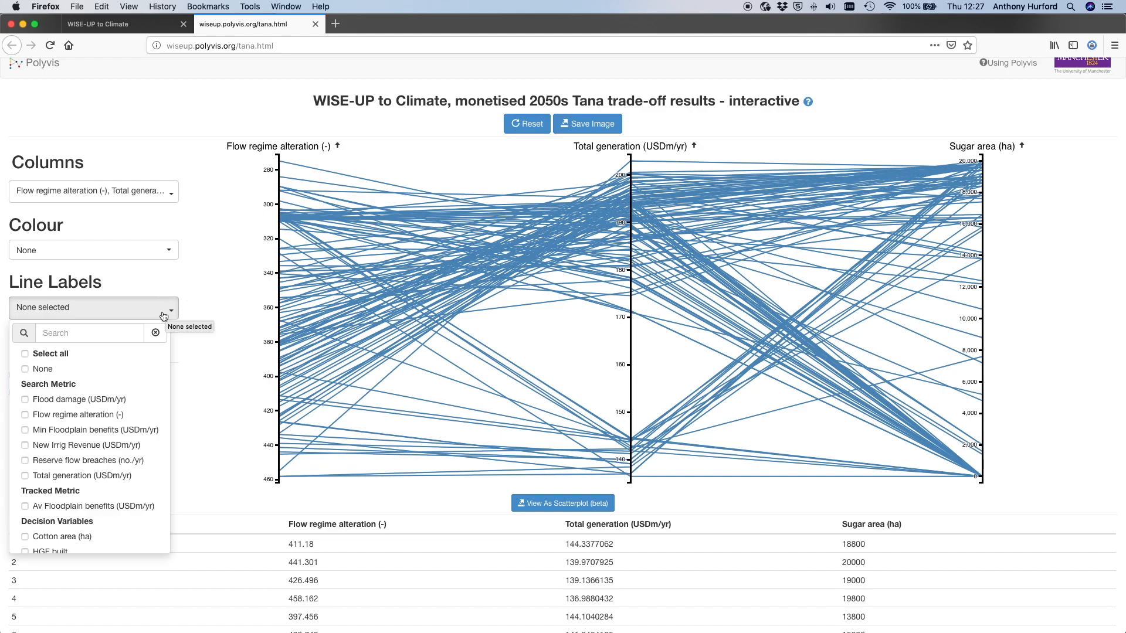
left_click(26, 445)
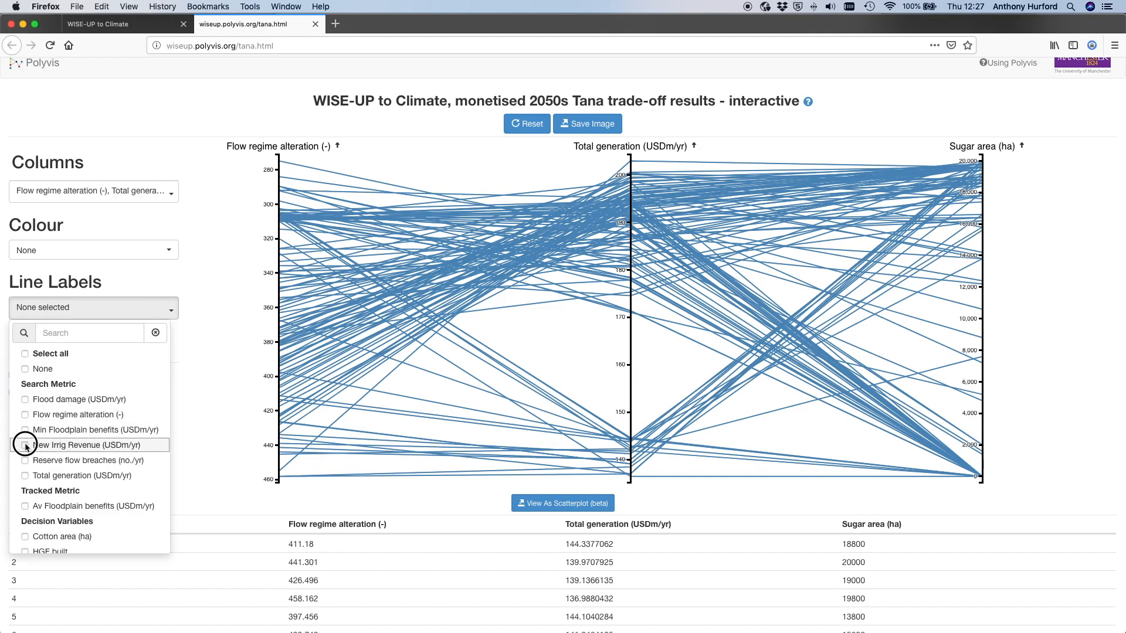
left_click(205, 277)
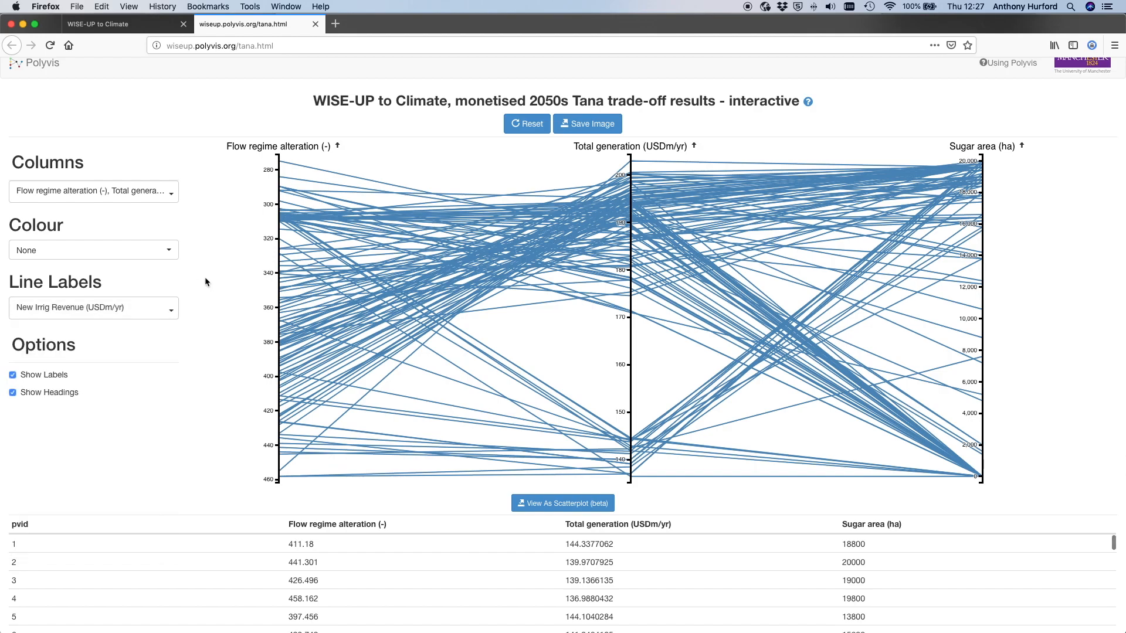
mouse_move(348, 182)
left_click(169, 312)
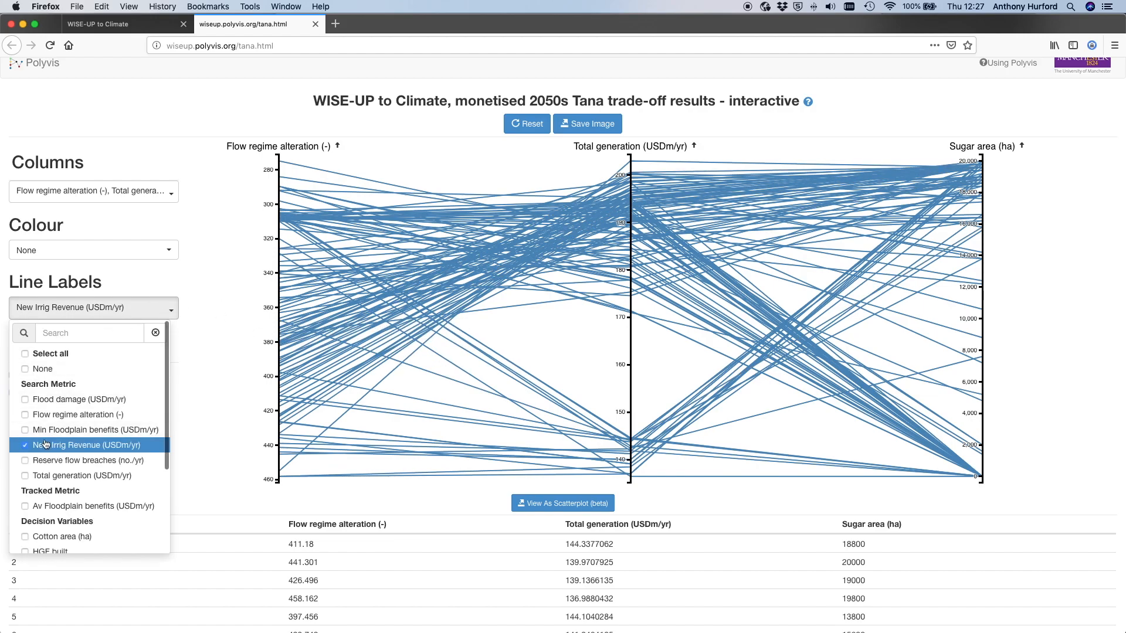
left_click(45, 445)
left_click(207, 276)
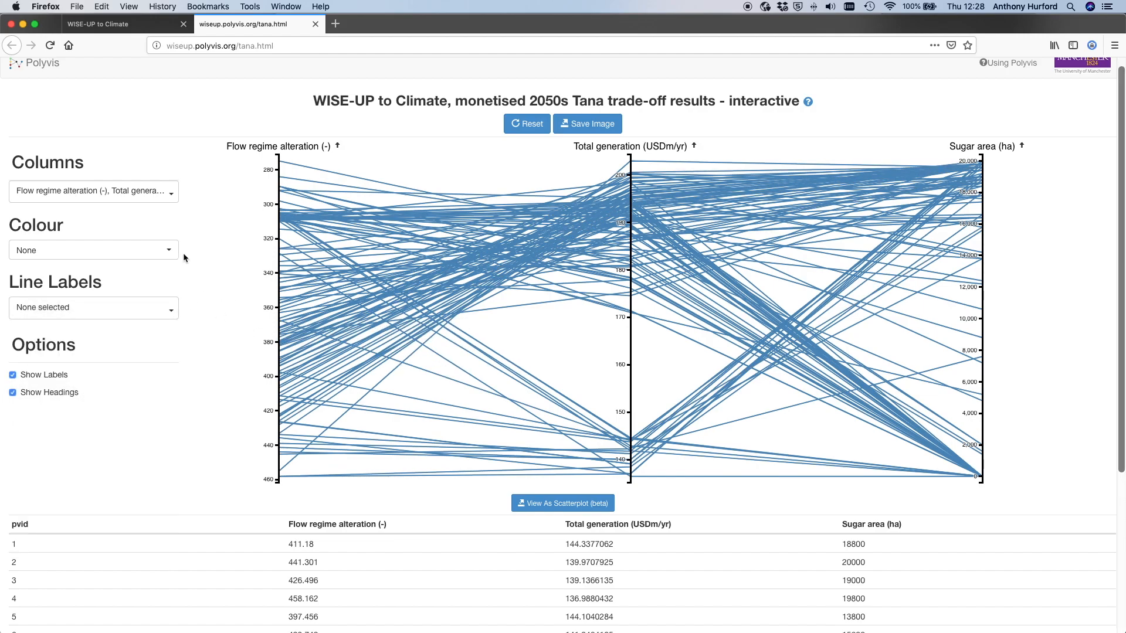
- Colour the option lines by New Irrig Revenue (USDm/yr), and reset the colouring to None
left_click(170, 252)
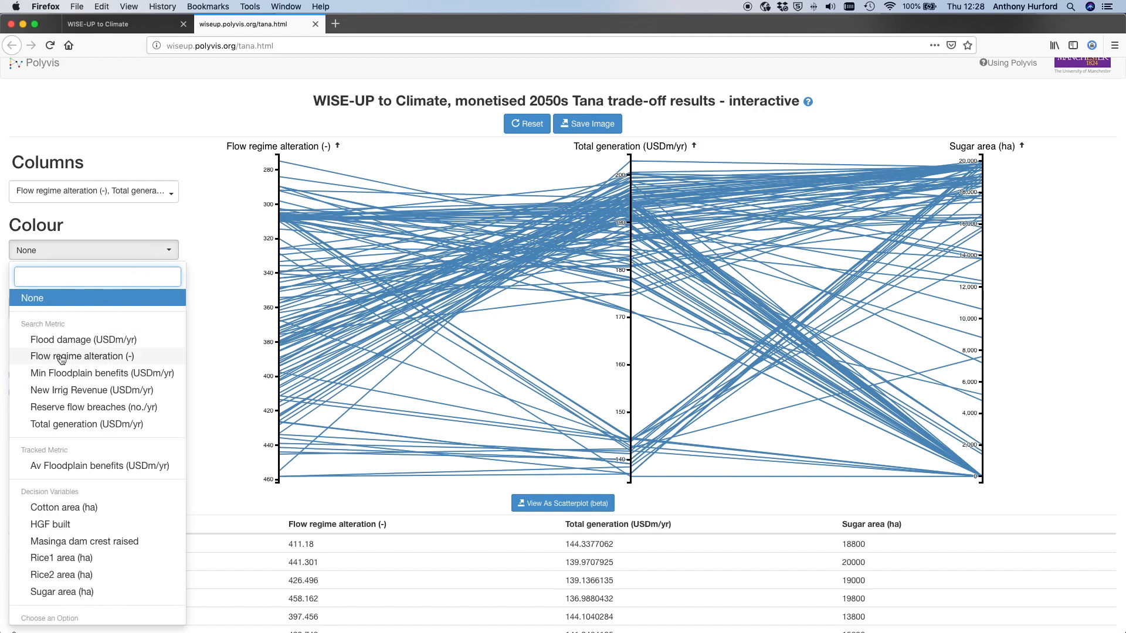
left_click(57, 391)
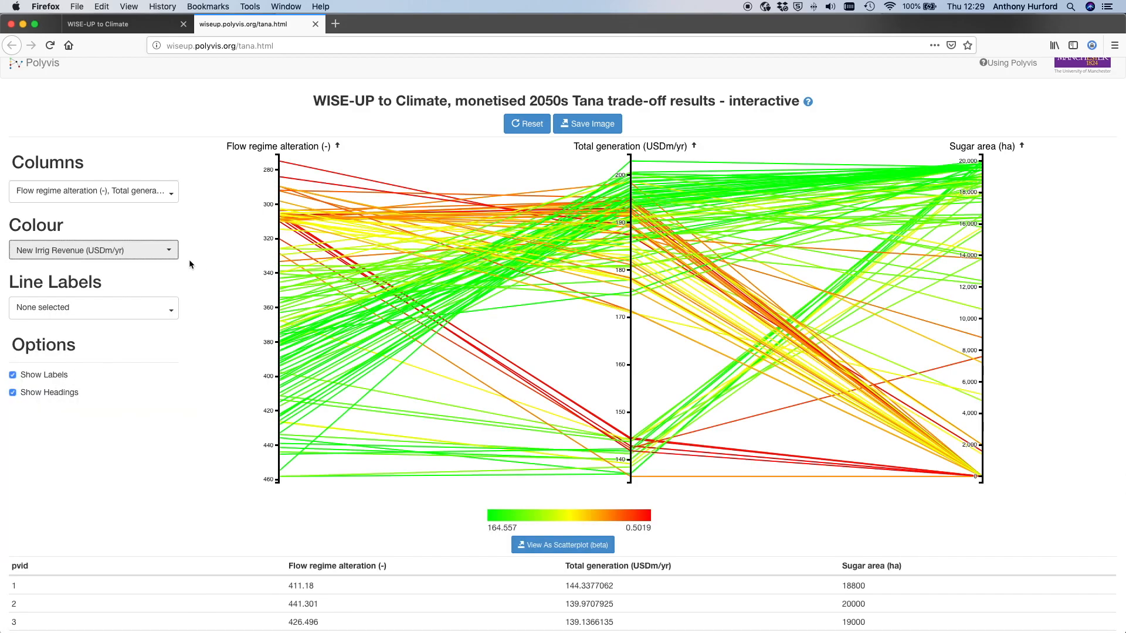
left_click(168, 253)
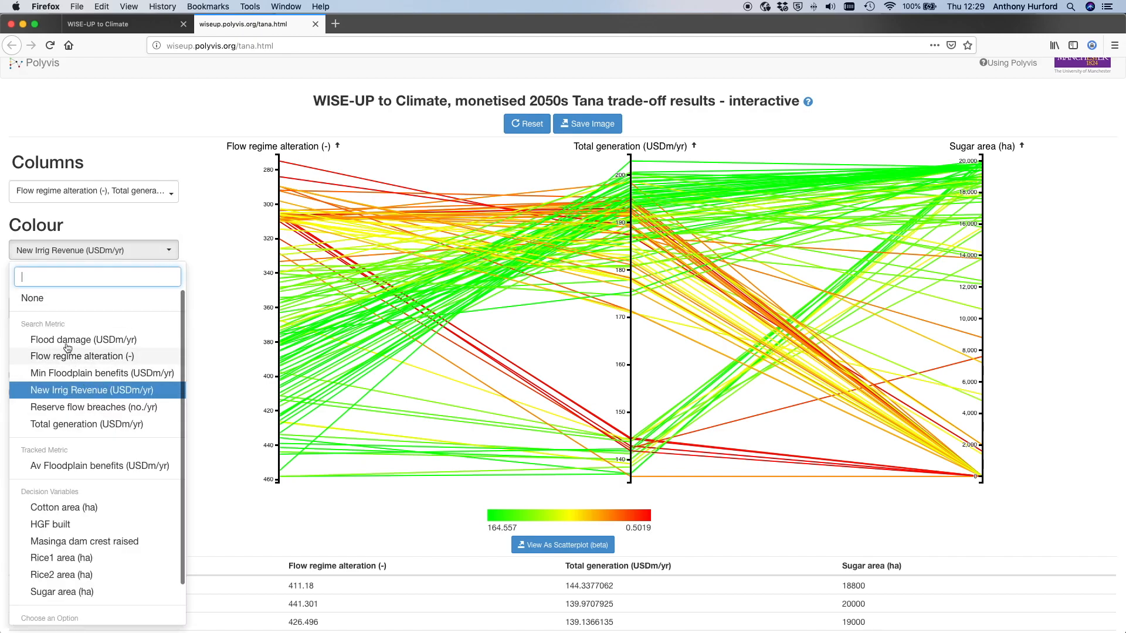
left_click(33, 298)
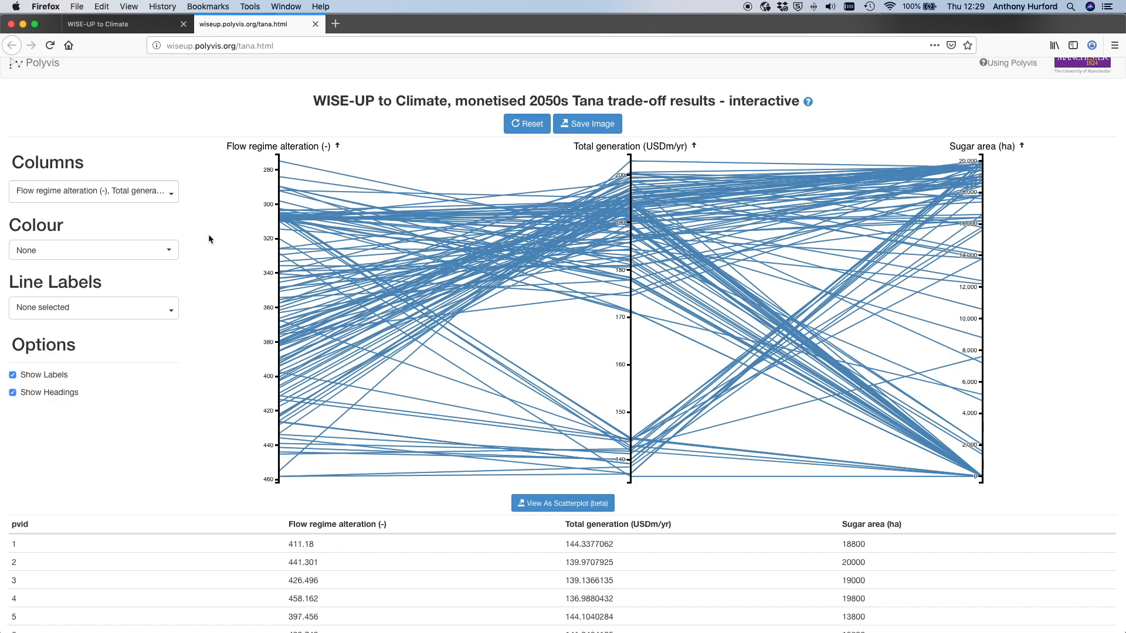
- Open the Using Polyvis guide to view the five steps for using the tool
scroll(938, 111, "up", 1)
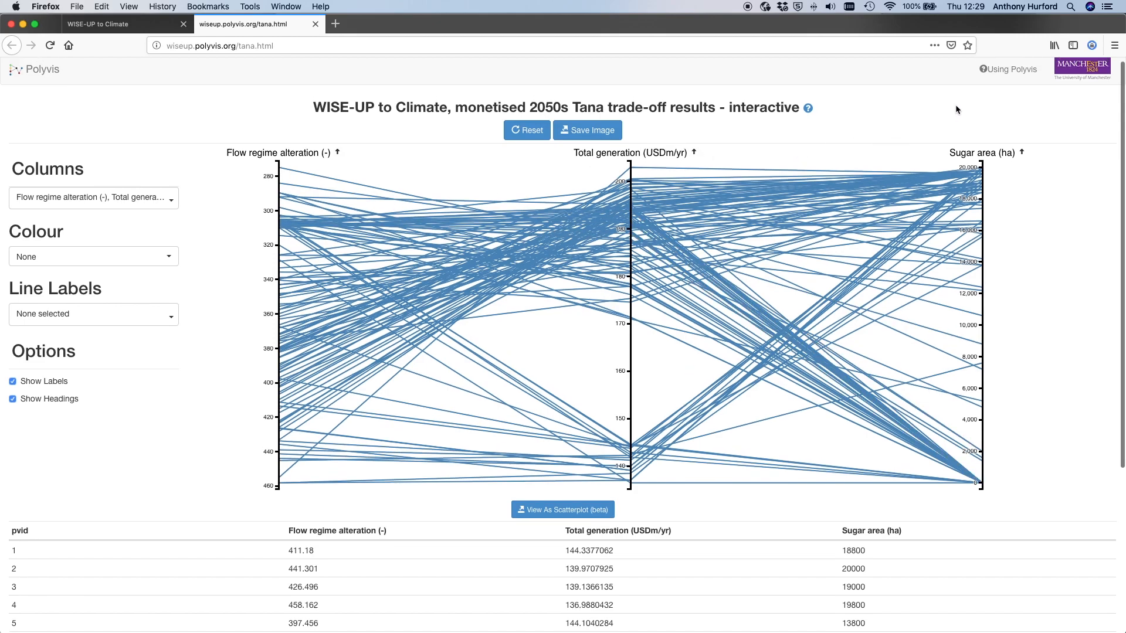
left_click(1002, 79)
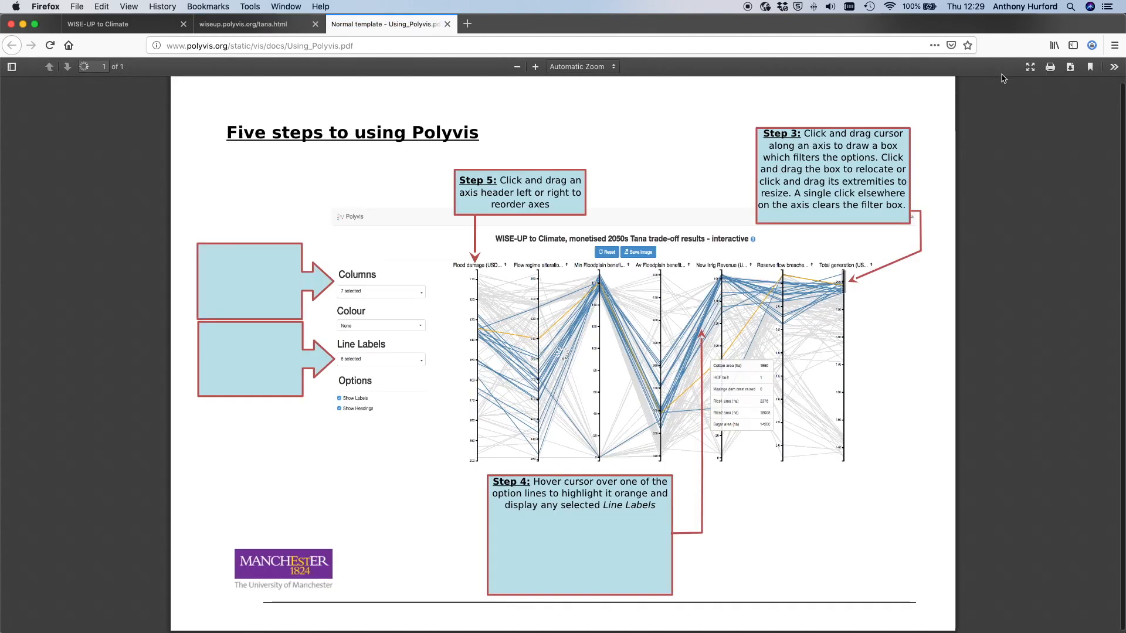